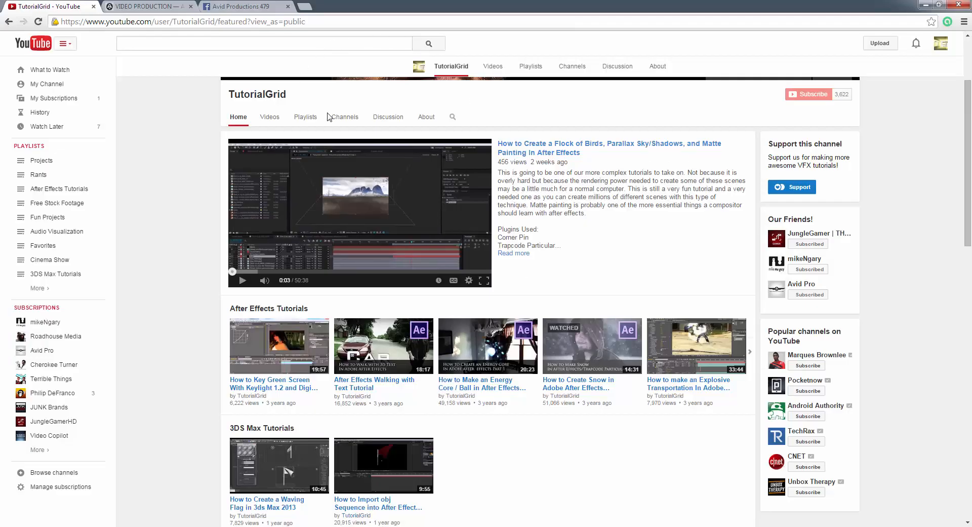
pyautogui.scroll(2, 334, 132)
pyautogui.scroll(-1, 851, 194)
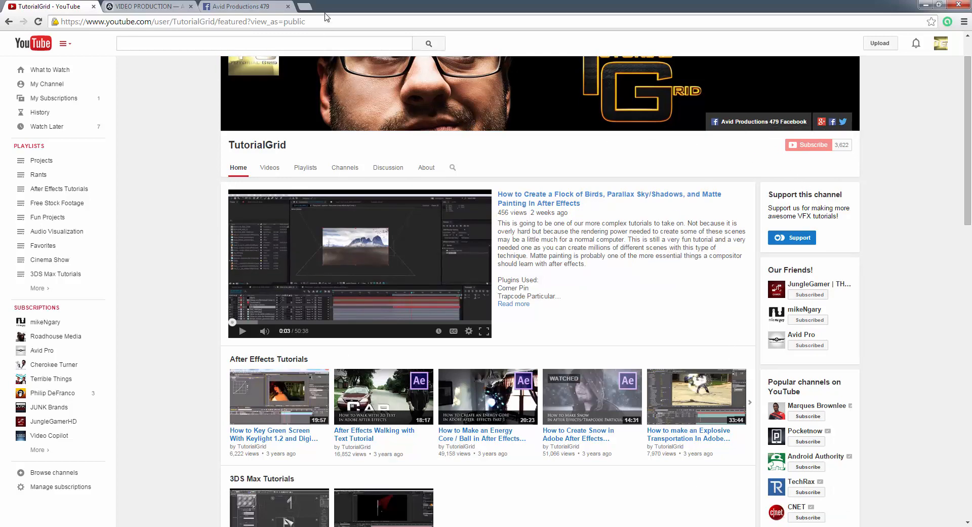
pyautogui.click(254, 5)
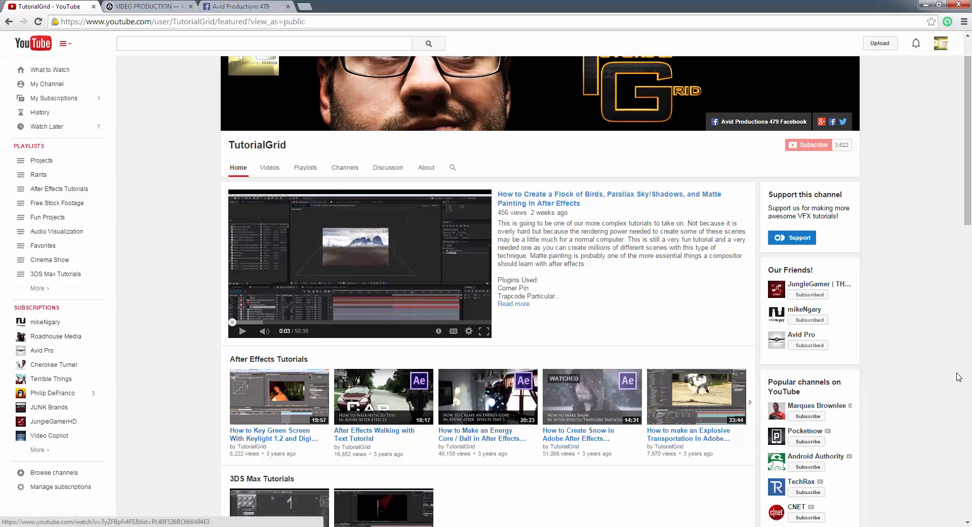
# - Switch to Photoshop and open the video file Flying Through CLouds Preview from the Clouds folder
pyautogui.click(925, 5)
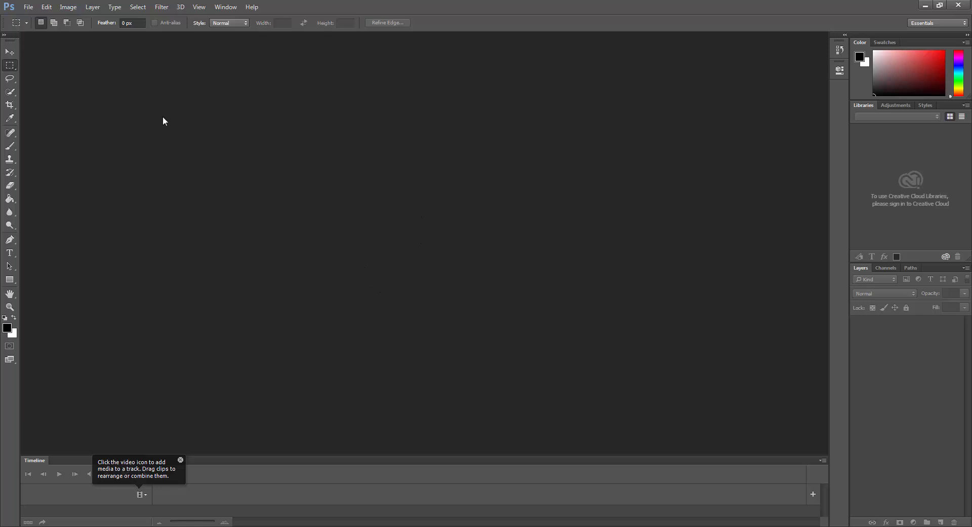
pyautogui.click(28, 6)
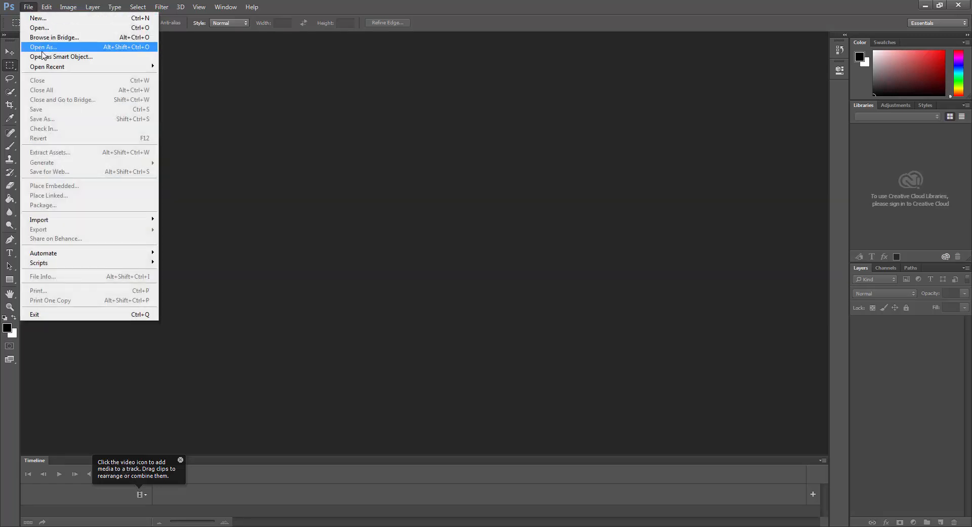
pyautogui.click(44, 29)
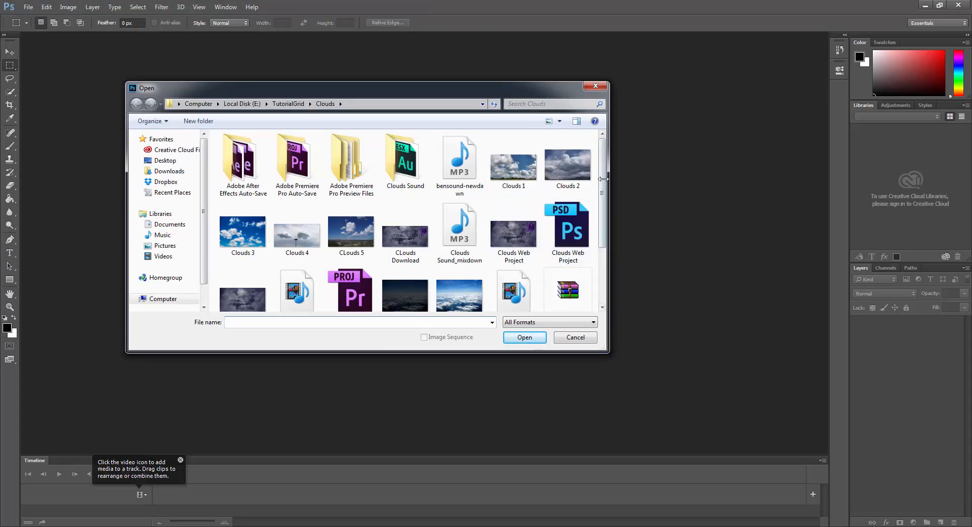
pyautogui.moveTo(602, 178); pyautogui.dragTo(596, 270)
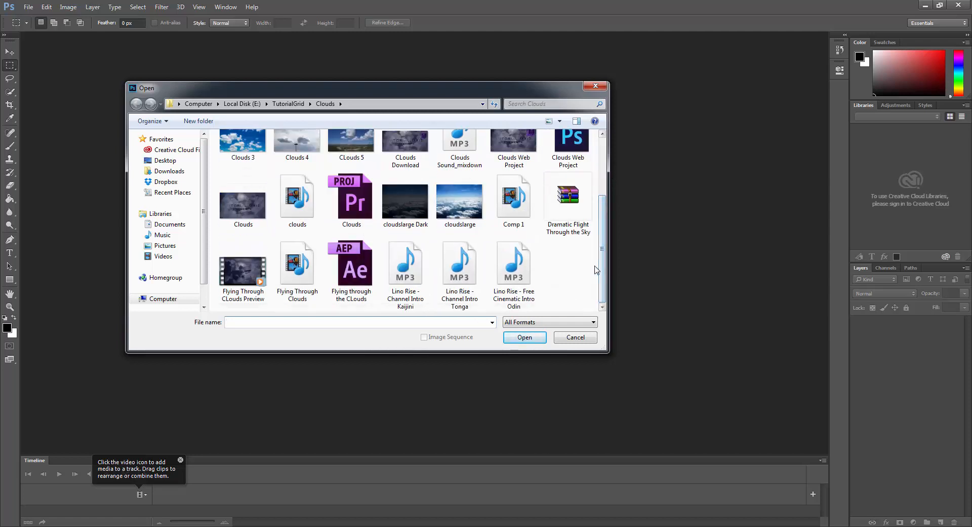
pyautogui.click(263, 294)
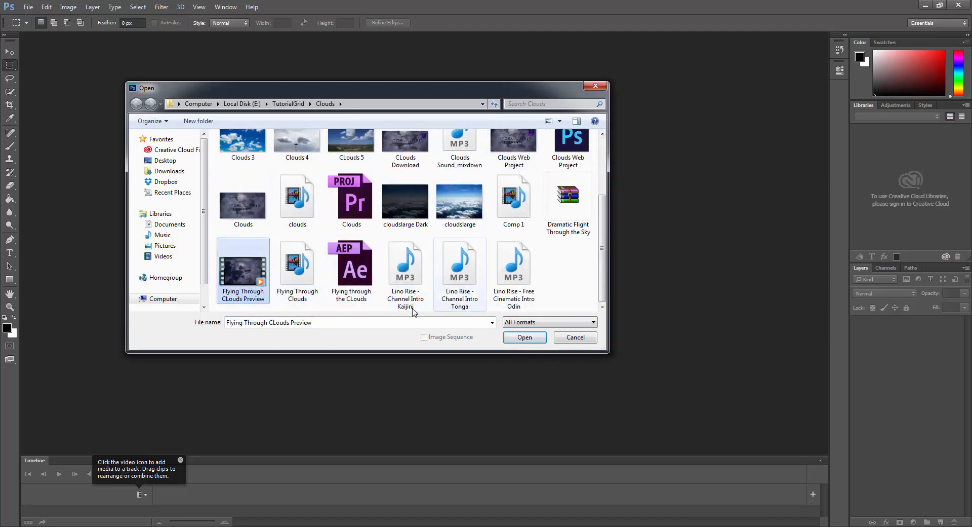
pyautogui.click(533, 344)
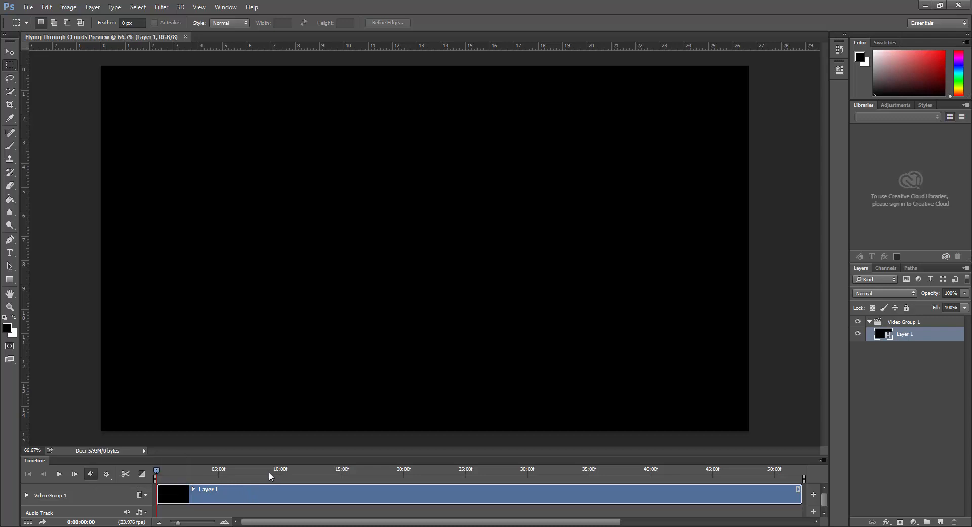
# - Move the playhead to 0:00:03:22 and convert the video layer for Smart Filters
pyautogui.moveTo(269, 472); pyautogui.dragTo(206, 479)
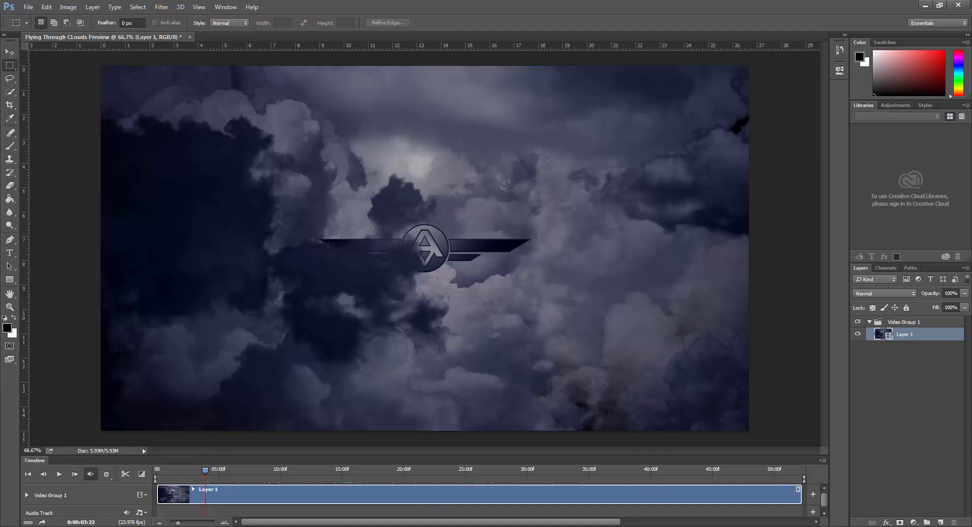
pyautogui.click(162, 7)
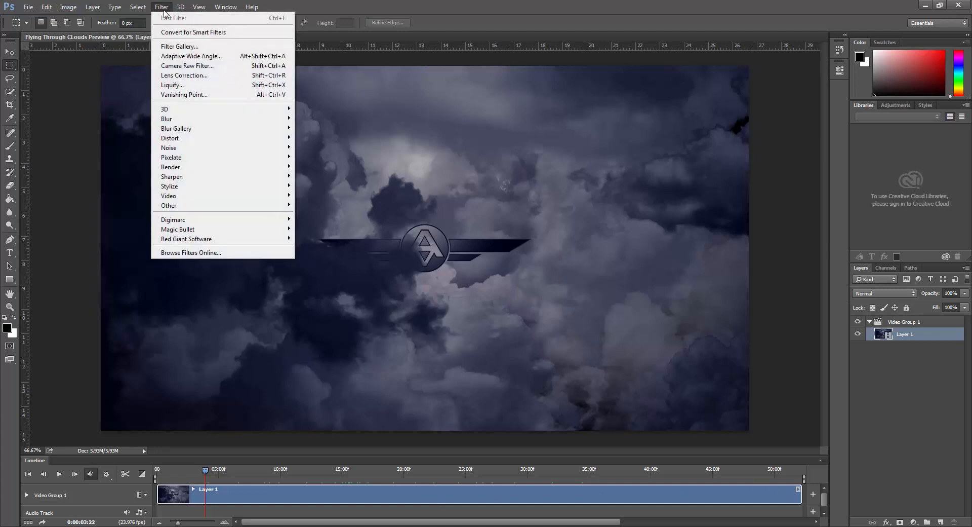
pyautogui.click(193, 32)
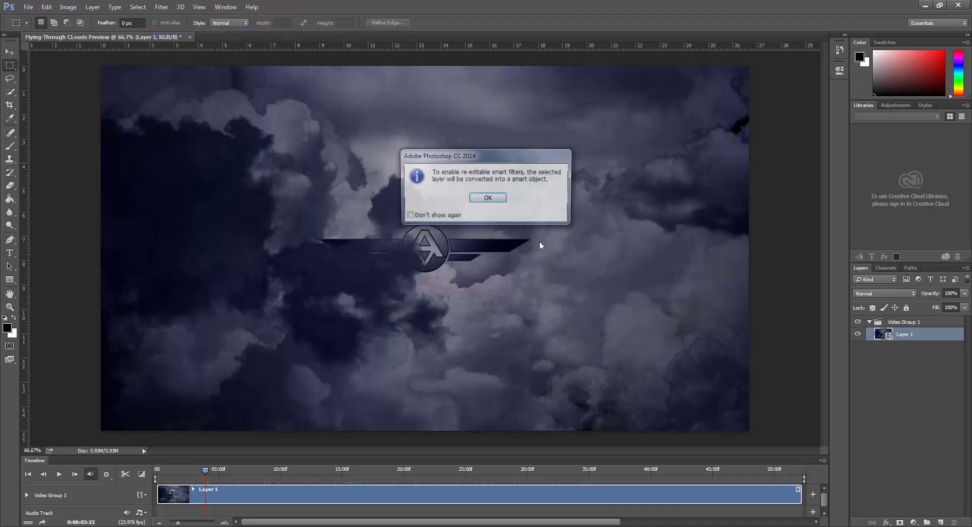
pyautogui.click(491, 198)
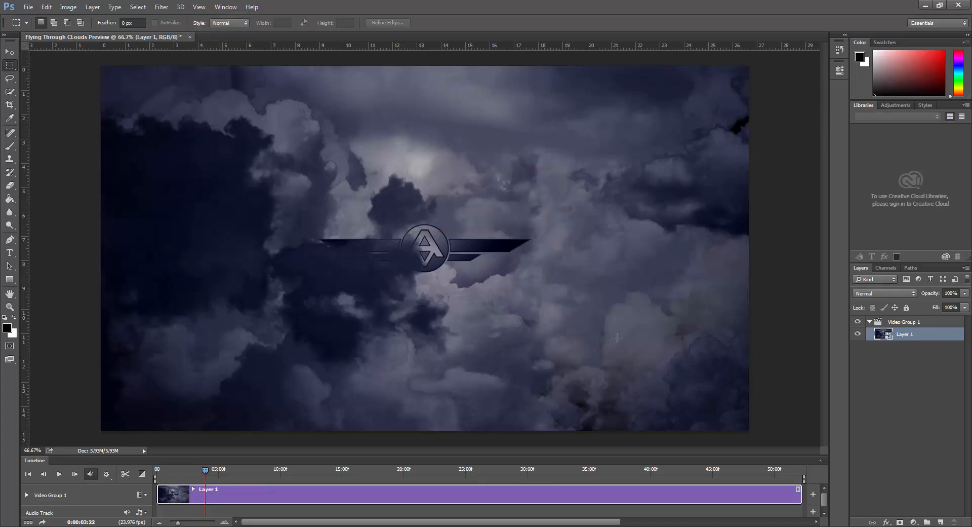
# - At 0:00:18:09, start a Camera Raw filter with Exposure -0.65, Highlights +24, Shadows +59 and Clarity +40
pyautogui.click(384, 472)
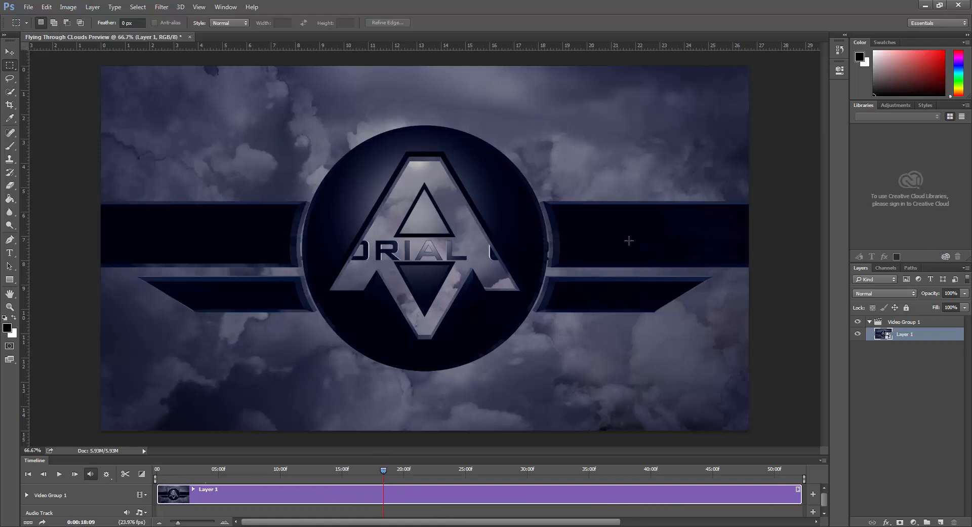
pyautogui.click(161, 7)
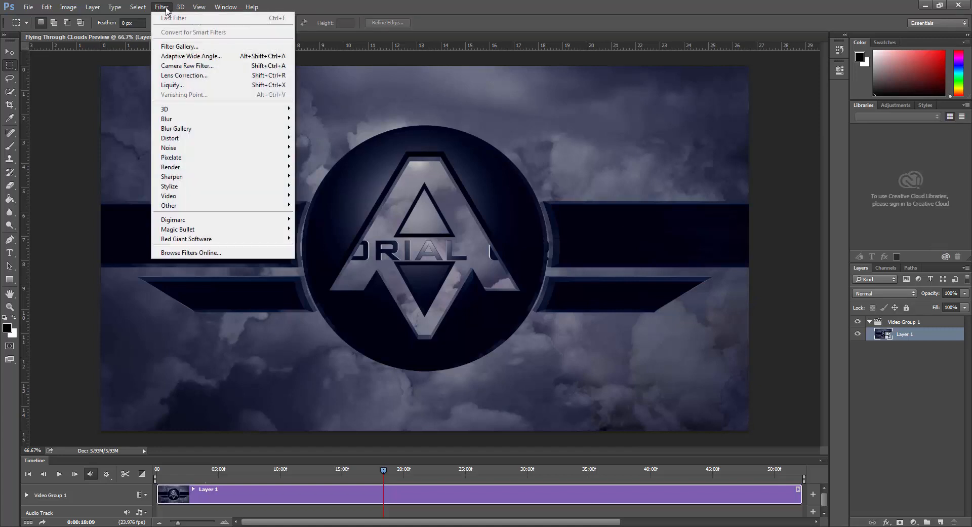
pyautogui.click(187, 70)
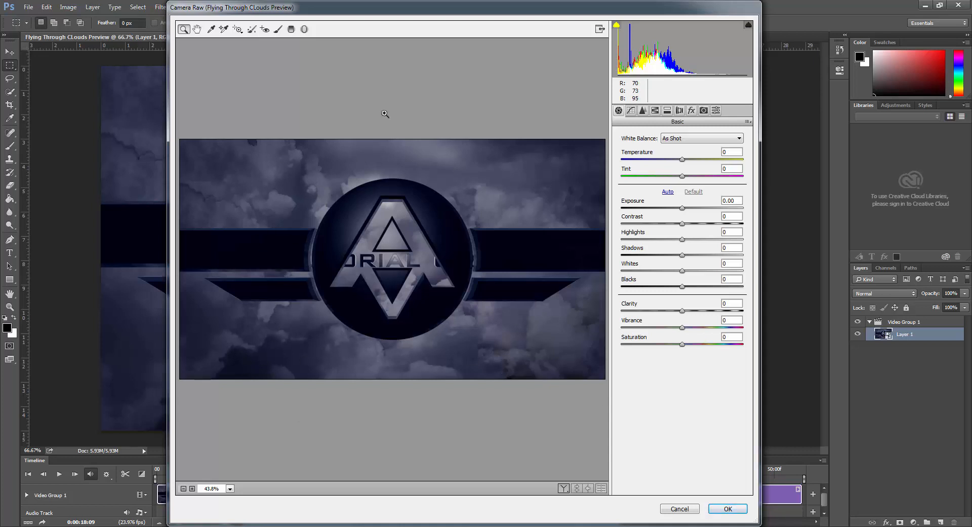
pyautogui.moveTo(683, 209); pyautogui.dragTo(698, 245)
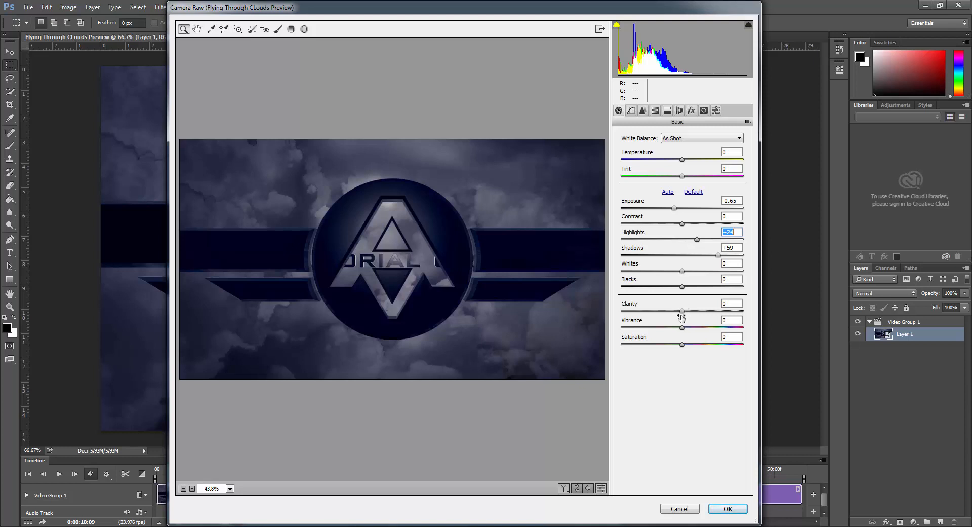
pyautogui.moveTo(682, 311); pyautogui.dragTo(708, 322)
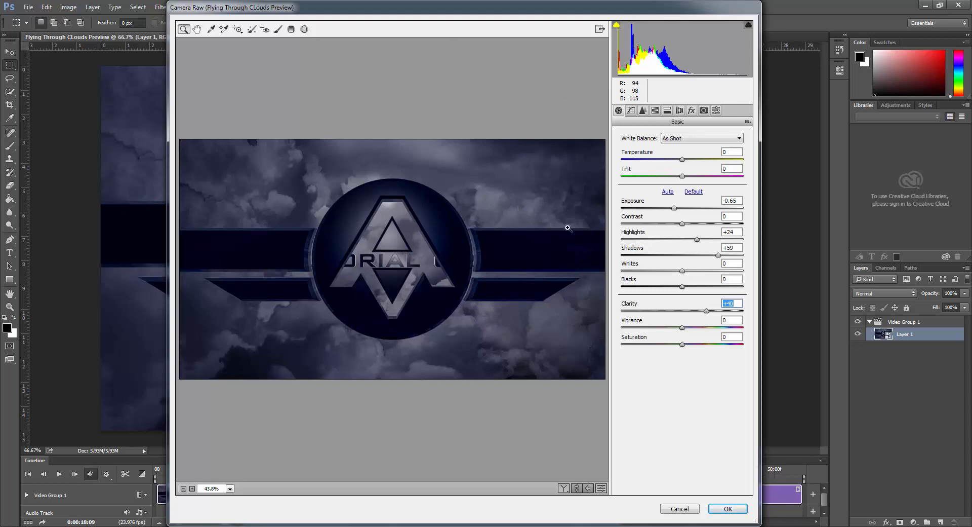
# - Shape the parametric tone curve with Highlights +49, Darks +5 and Shadows -13, and raise Lights moderately
pyautogui.click(631, 110)
pyautogui.click(643, 112)
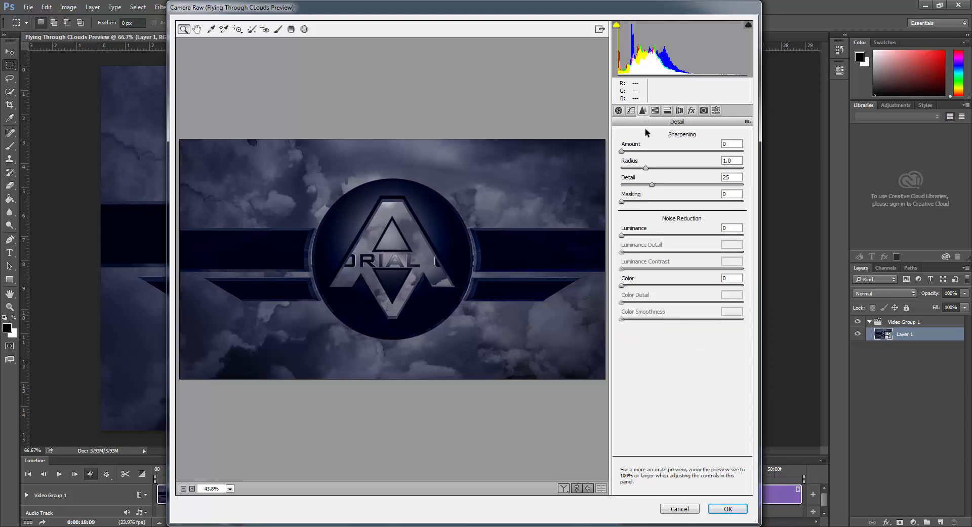
pyautogui.click(630, 110)
pyautogui.moveTo(682, 294); pyautogui.dragTo(712, 295)
pyautogui.moveTo(682, 342); pyautogui.dragTo(702, 310)
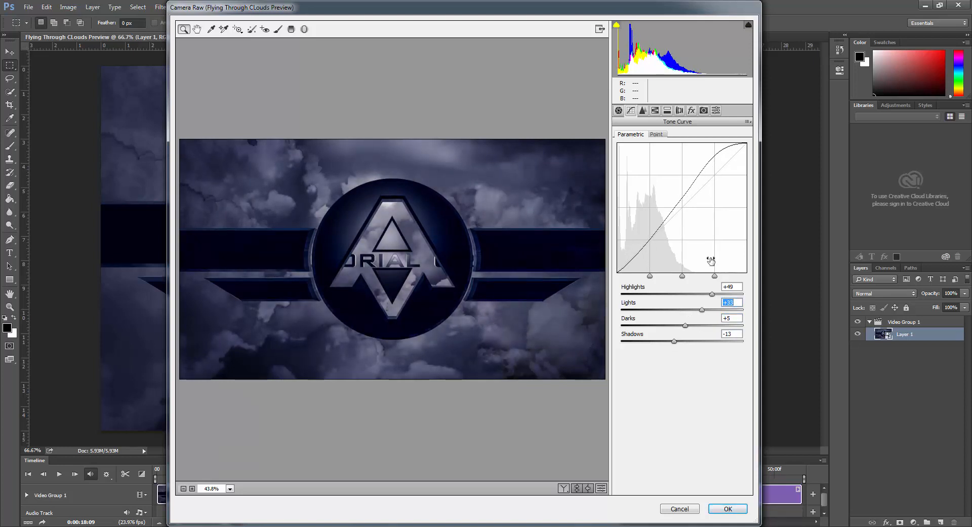
# - Add a small amount of sharpening and apply the Camera Raw filter to the video layer
pyautogui.click(643, 110)
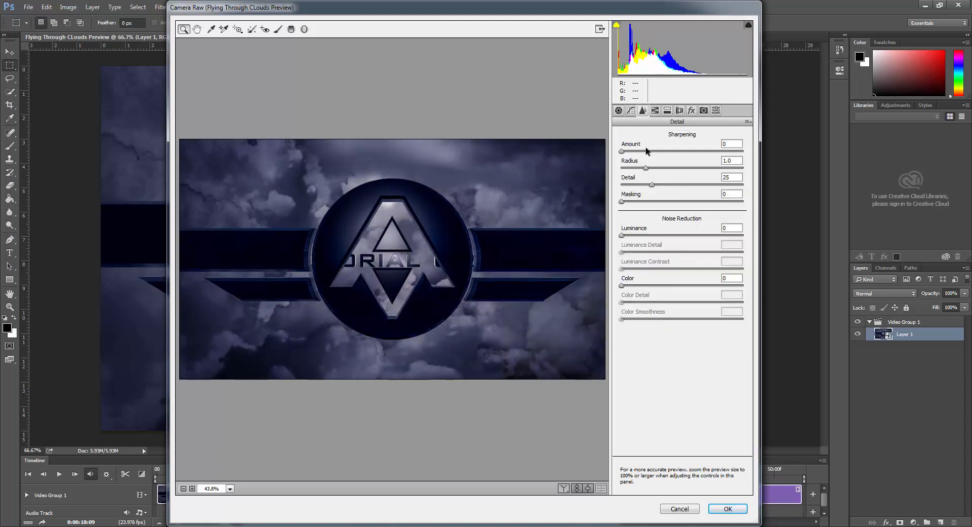
pyautogui.moveTo(622, 151); pyautogui.dragTo(644, 152)
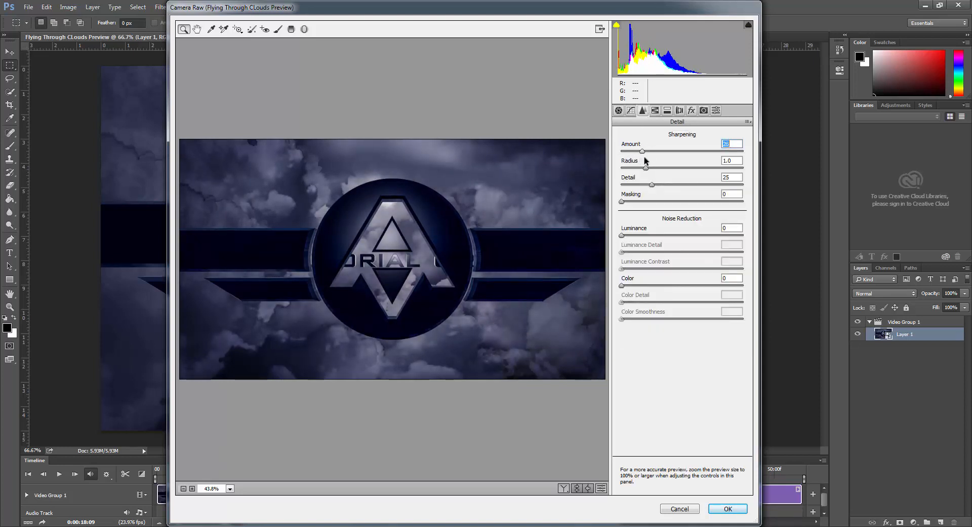
pyautogui.click(655, 110)
pyautogui.click(618, 111)
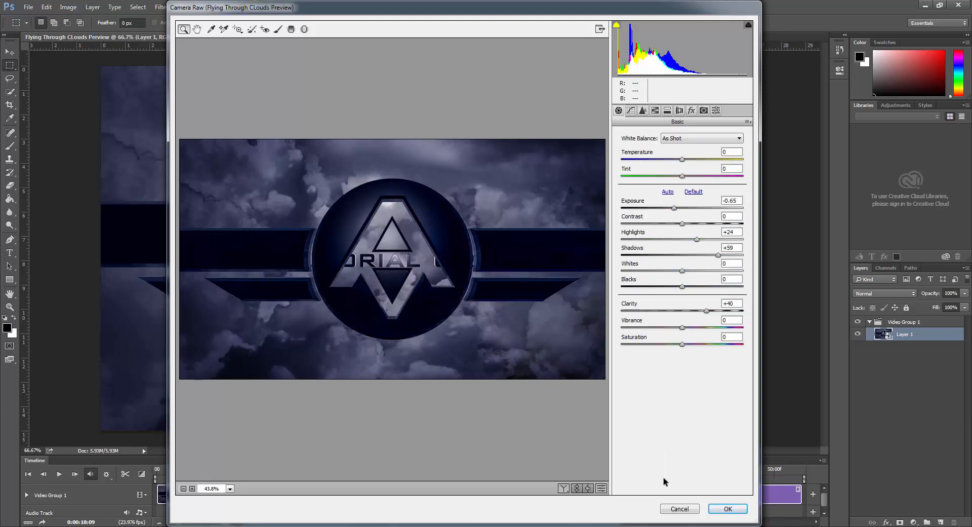
pyautogui.click(726, 509)
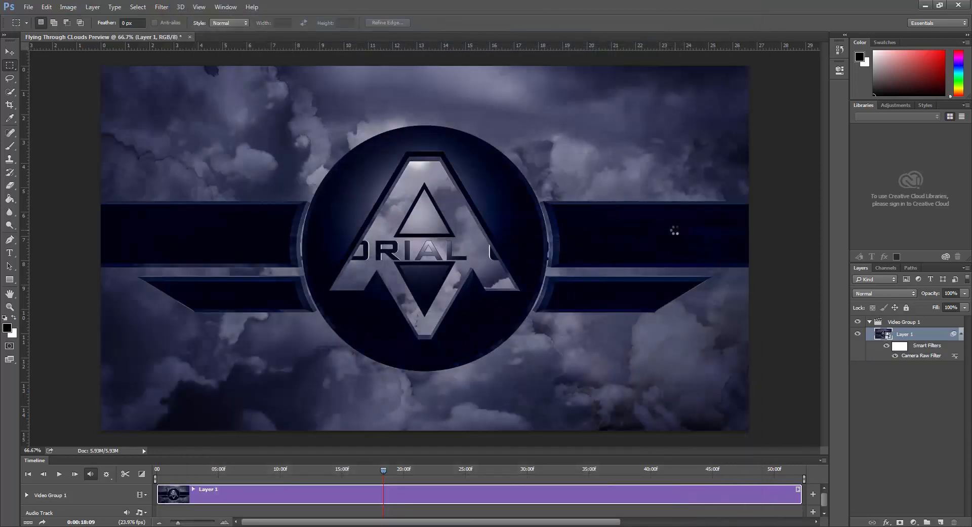
# - Check the graded clip at 0:00:27:20 and open the Render Video export settings
pyautogui.click(448, 473)
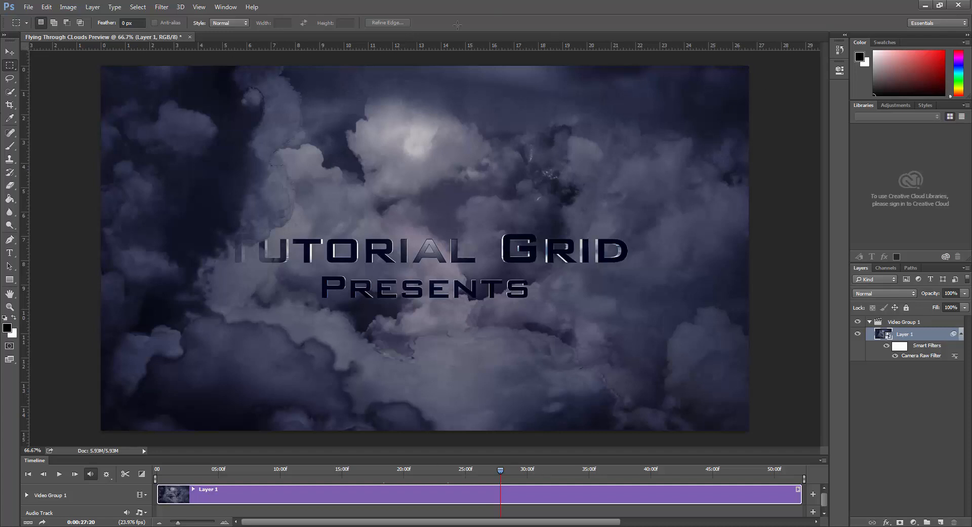
pyautogui.click(28, 6)
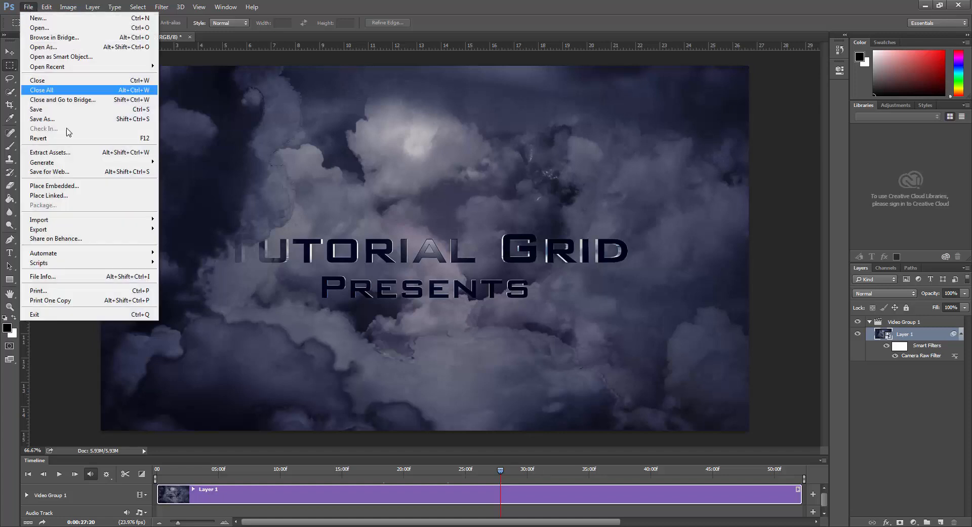
pyautogui.moveTo(83, 231)
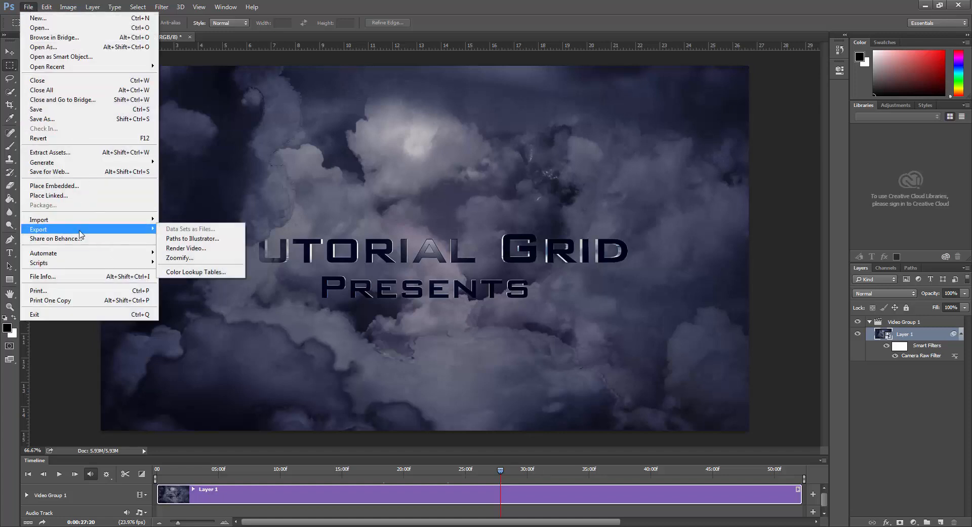
pyautogui.click(196, 248)
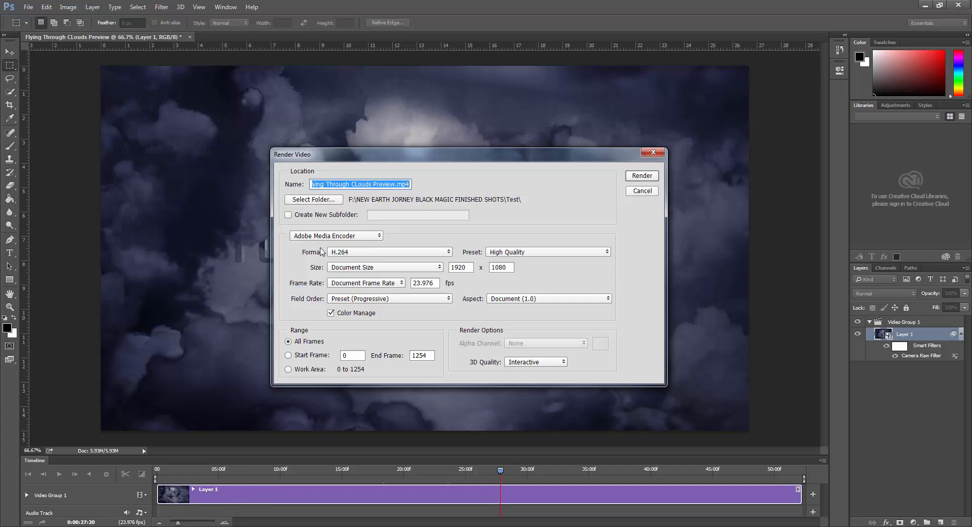
# - Review the available render encoders and video formats, keeping Adobe Media Encoder and H.264
pyautogui.click(344, 236)
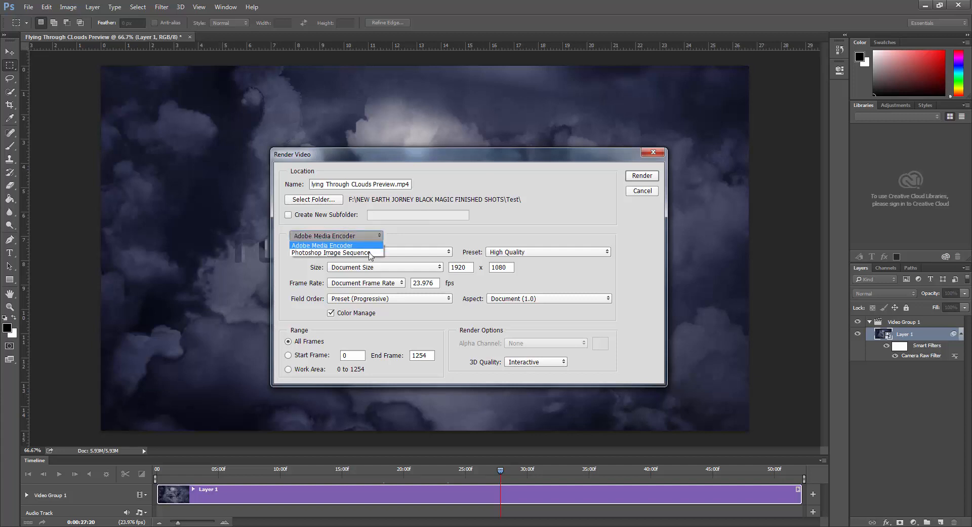
pyautogui.click(366, 247)
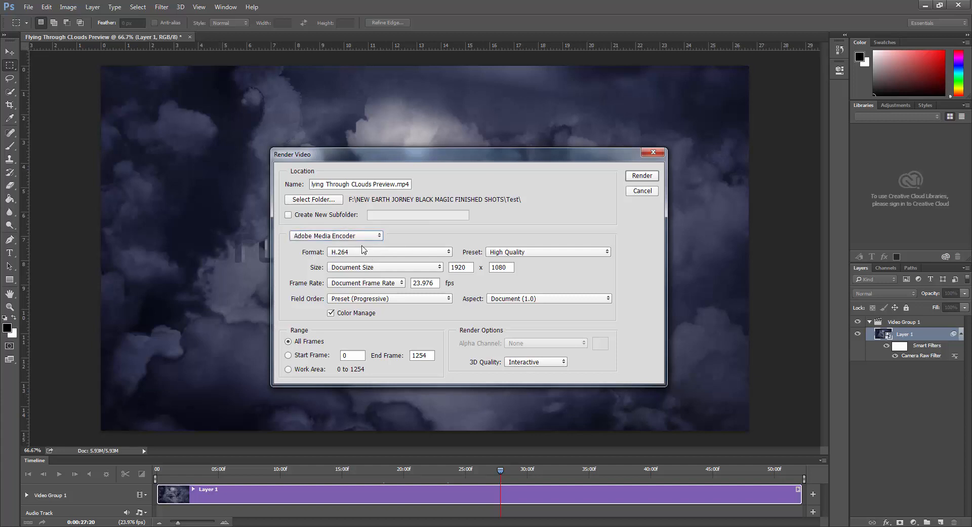
pyautogui.click(359, 236)
pyautogui.click(349, 246)
pyautogui.click(416, 251)
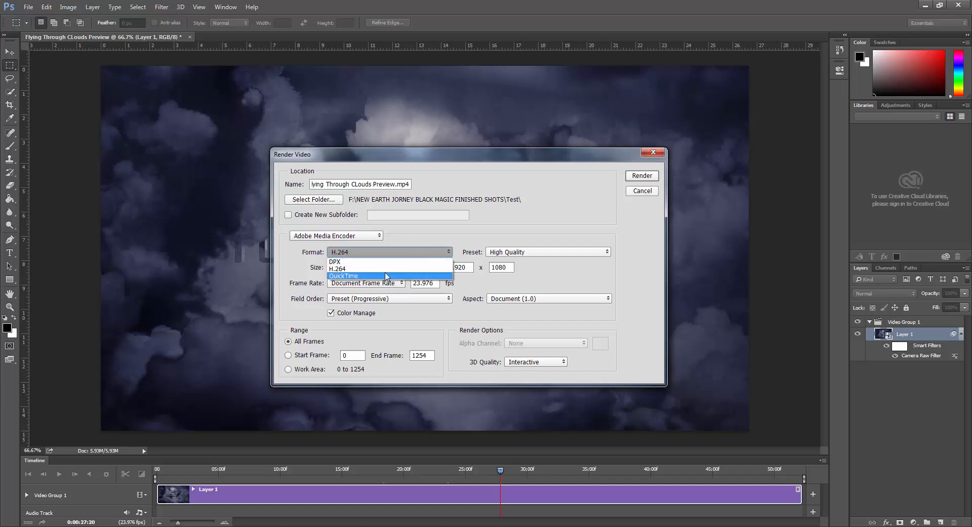
pyautogui.click(453, 230)
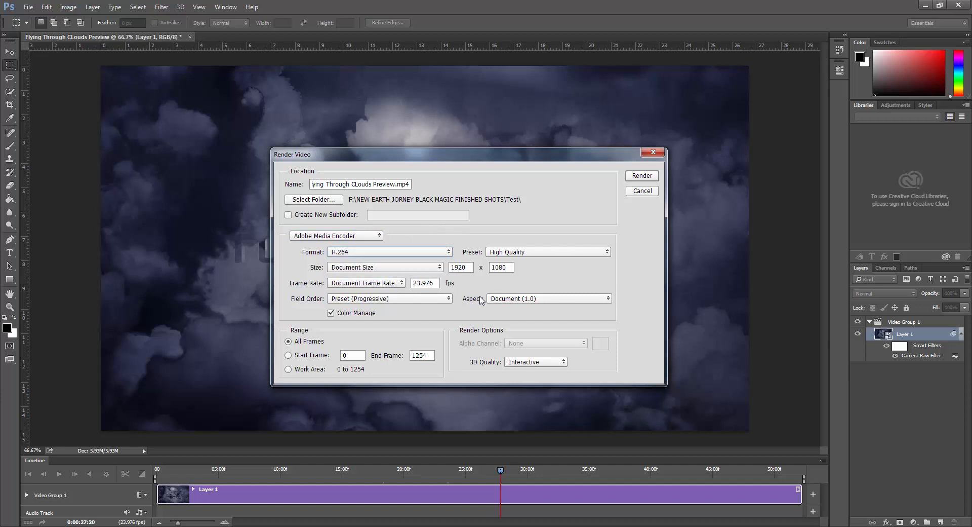